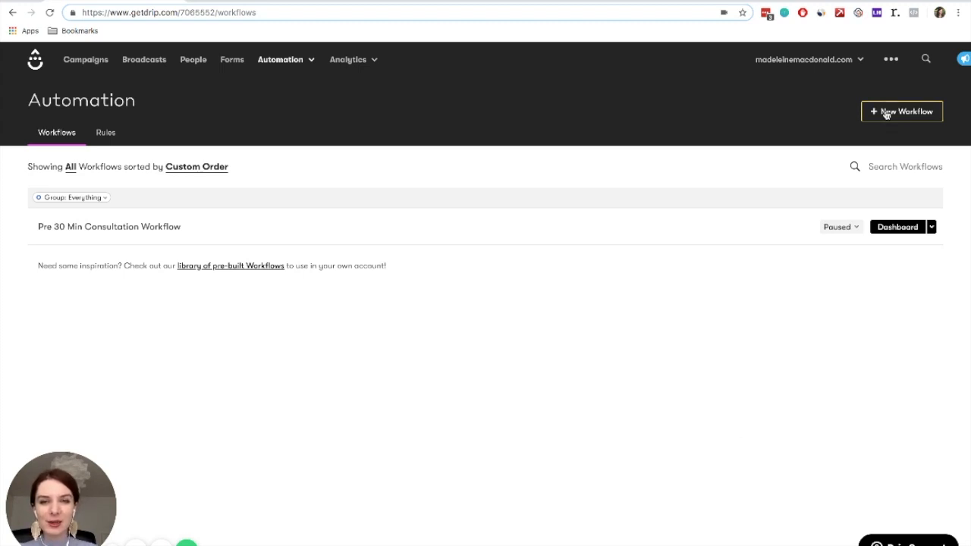
# Create a new automation workflow named "Test"
pyautogui.click(283, 62)
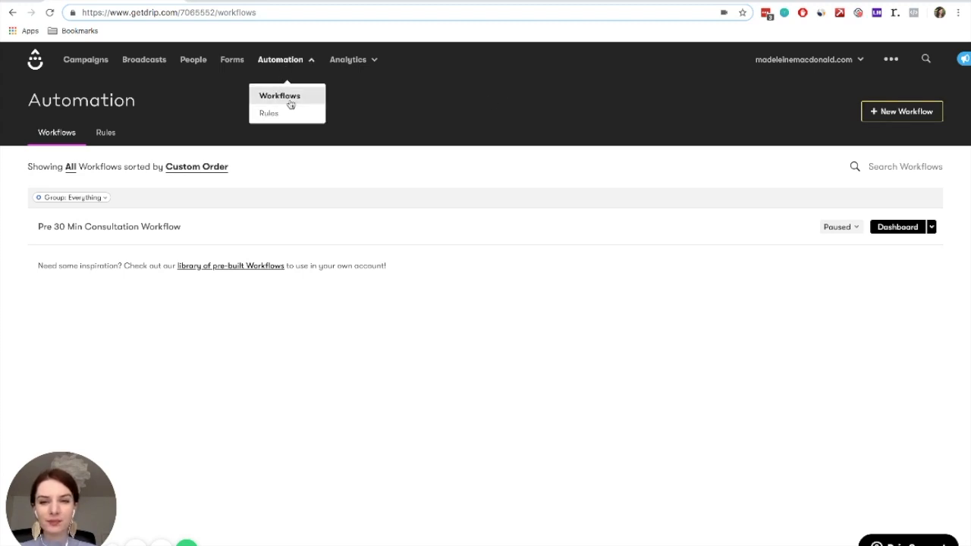
pyautogui.click(903, 112)
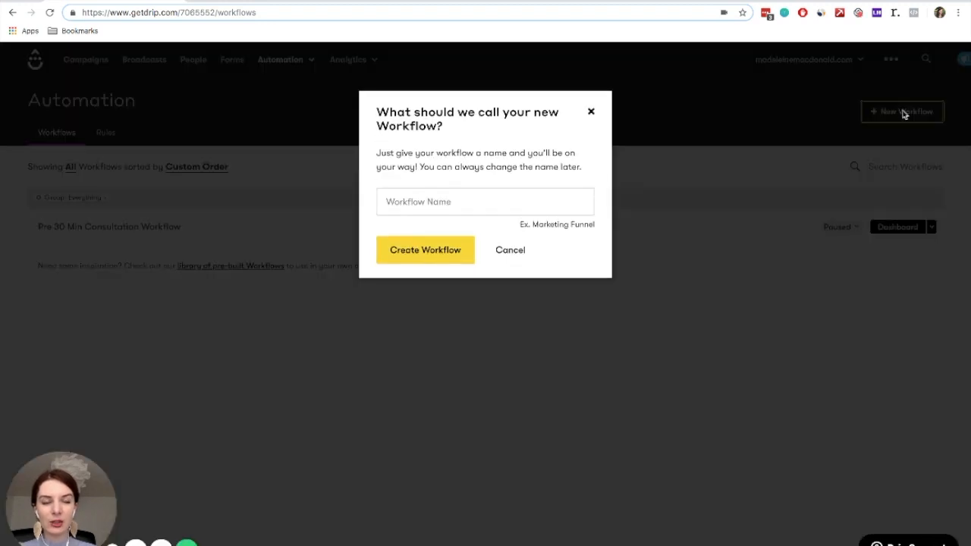
pyautogui.write('Test')
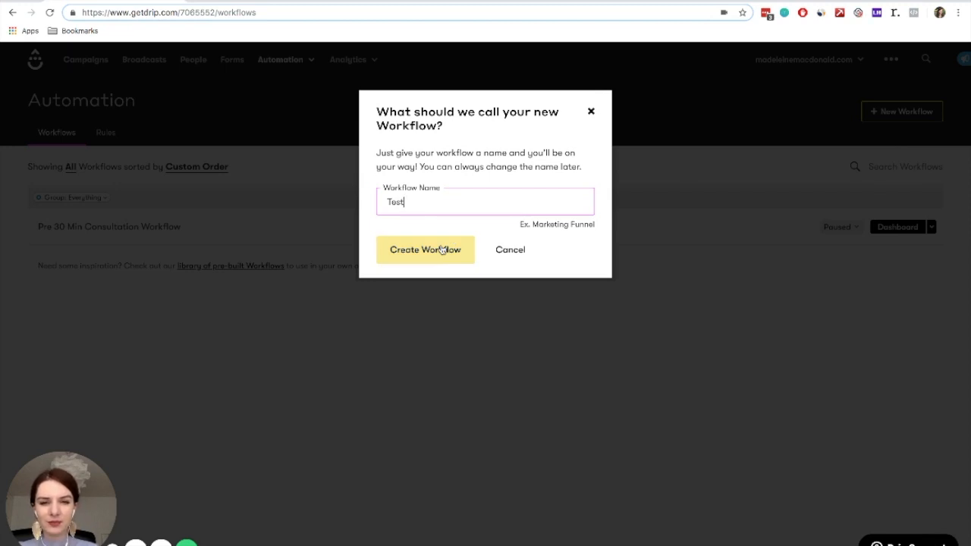
pyautogui.click(442, 249)
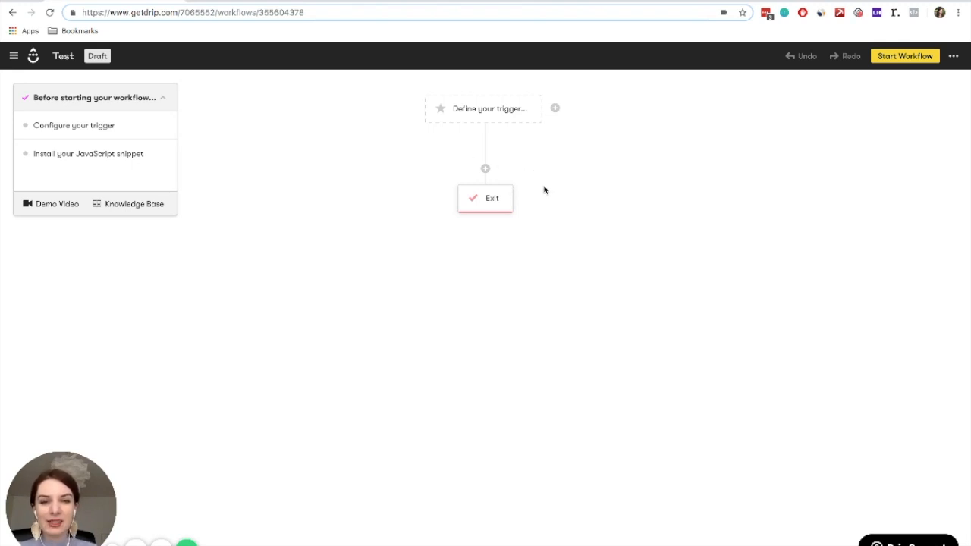
# Add a Drip action that sends a one-off email between the trigger and the exit, and update the action
pyautogui.click(485, 168)
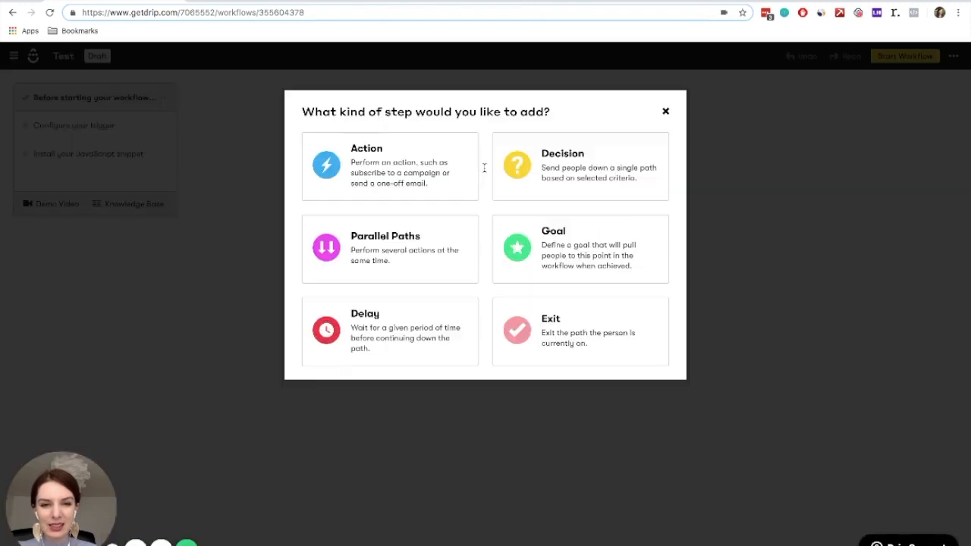
pyautogui.click(381, 169)
pyautogui.click(502, 161)
pyautogui.write('send')
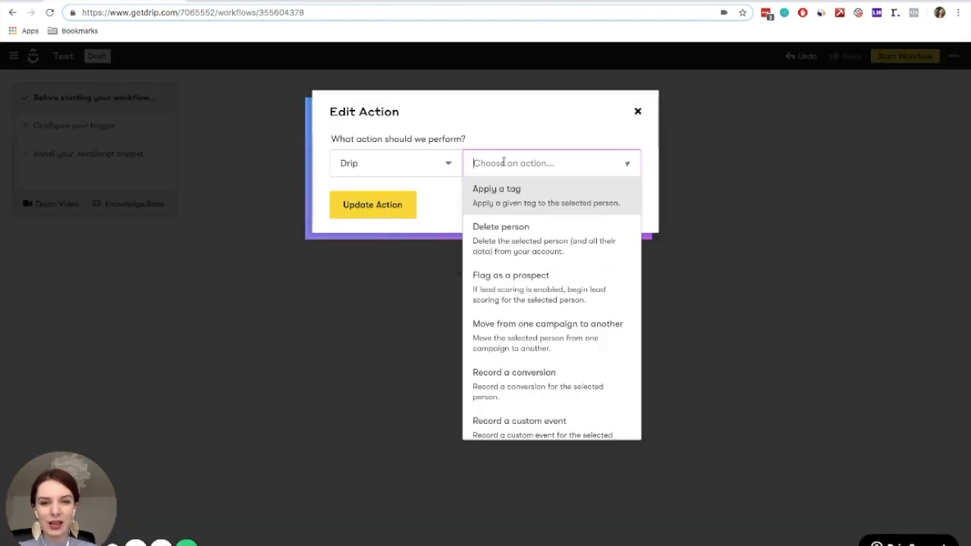
pyautogui.click(503, 193)
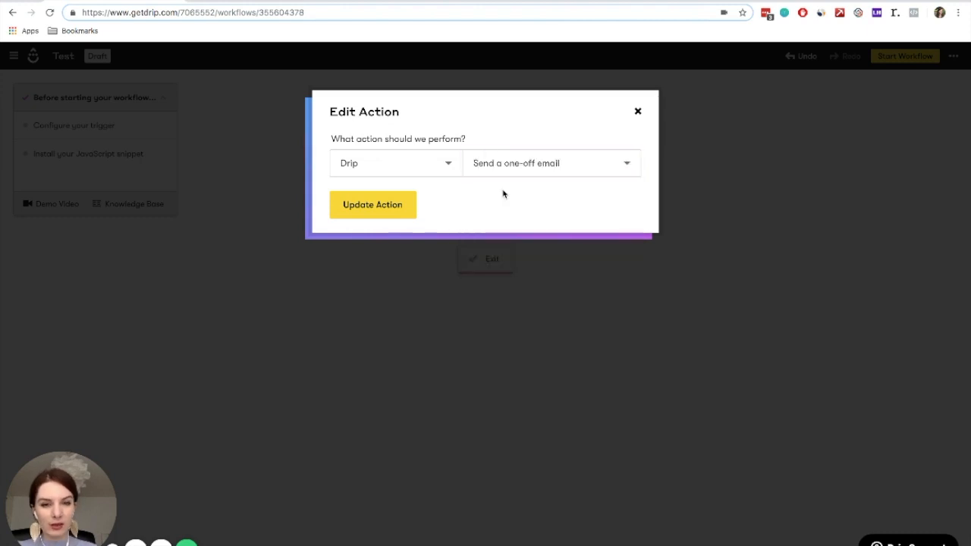
pyautogui.click(373, 205)
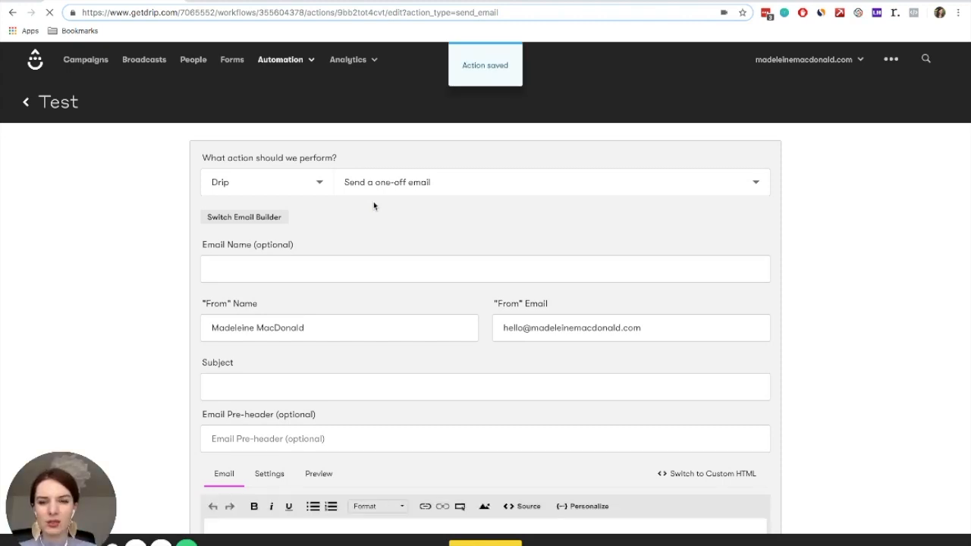
# Write the email body as "Hi there," followed by a new paragraph reading "Thank you for requesting my guide ...."
pyautogui.scroll(-1, 819, 371)
pyautogui.scroll(-3, 819, 372)
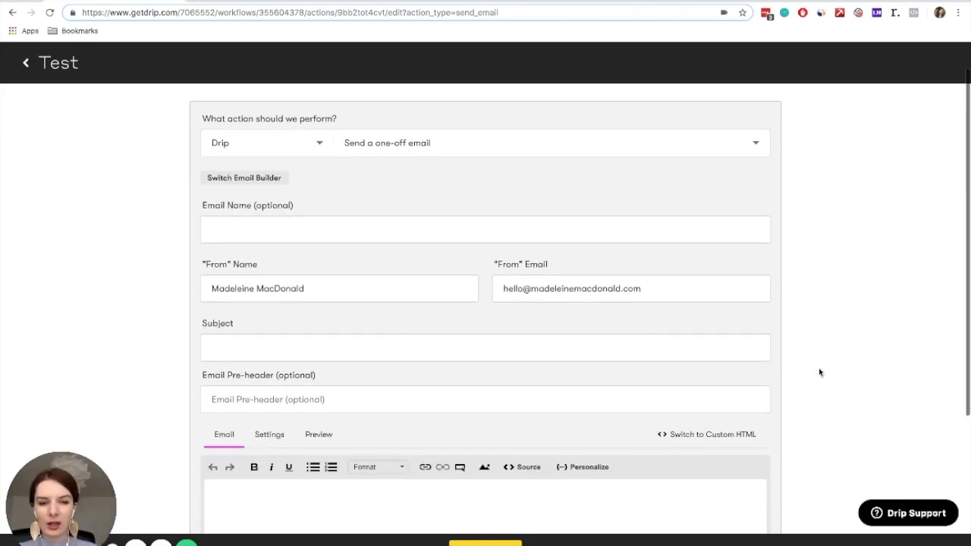
pyautogui.click(566, 350)
pyautogui.write('H')
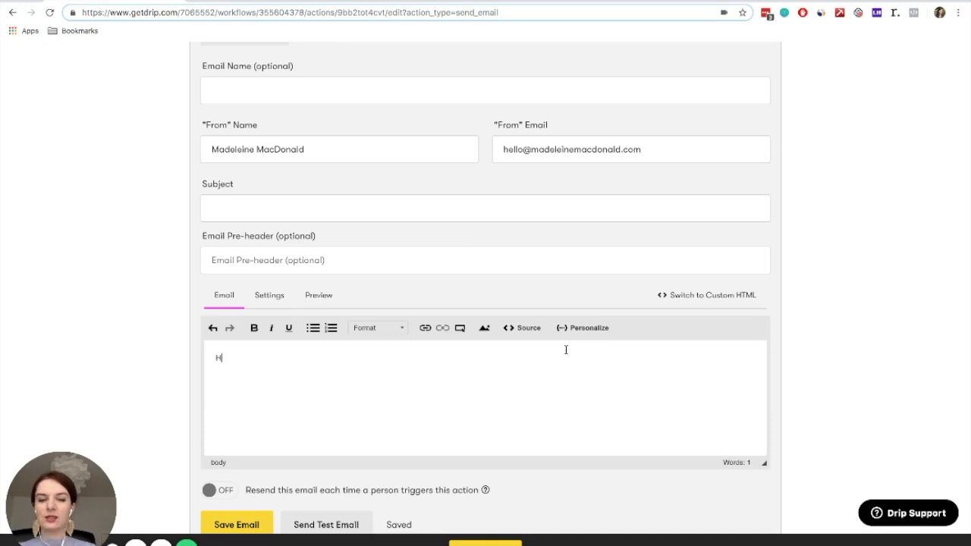
pyautogui.write('i there,')
pyautogui.press('Return')
pyautogui.write('Thank you for re')
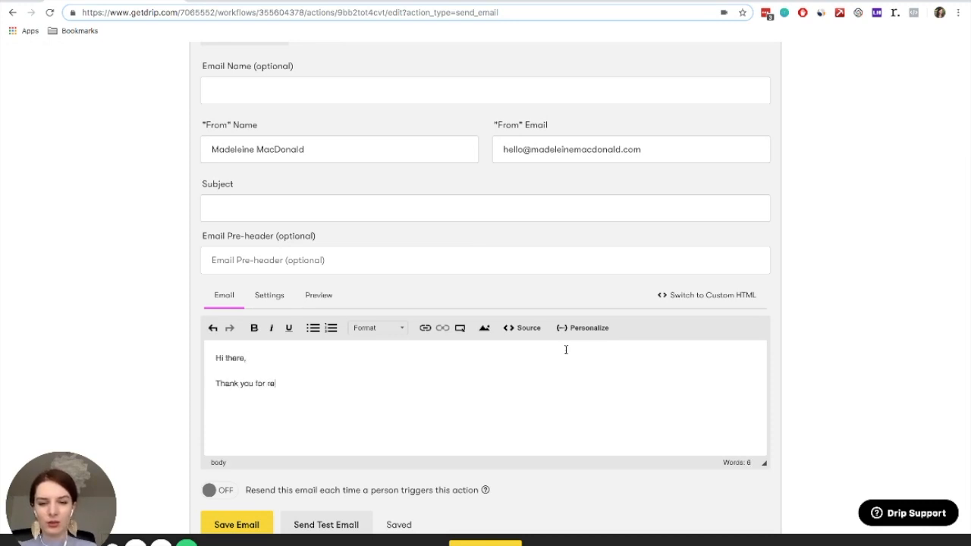
pyautogui.write('questing my guide ....')
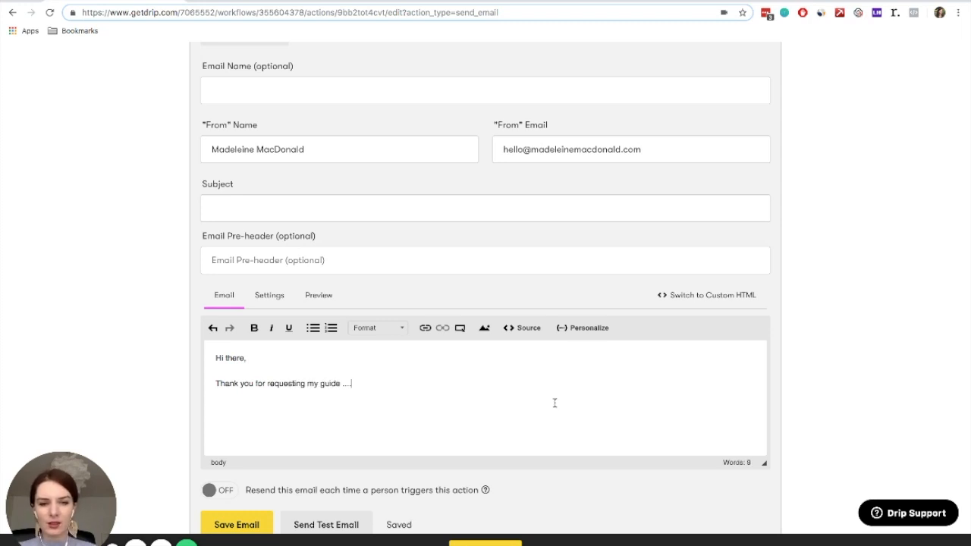
pyautogui.click(665, 296)
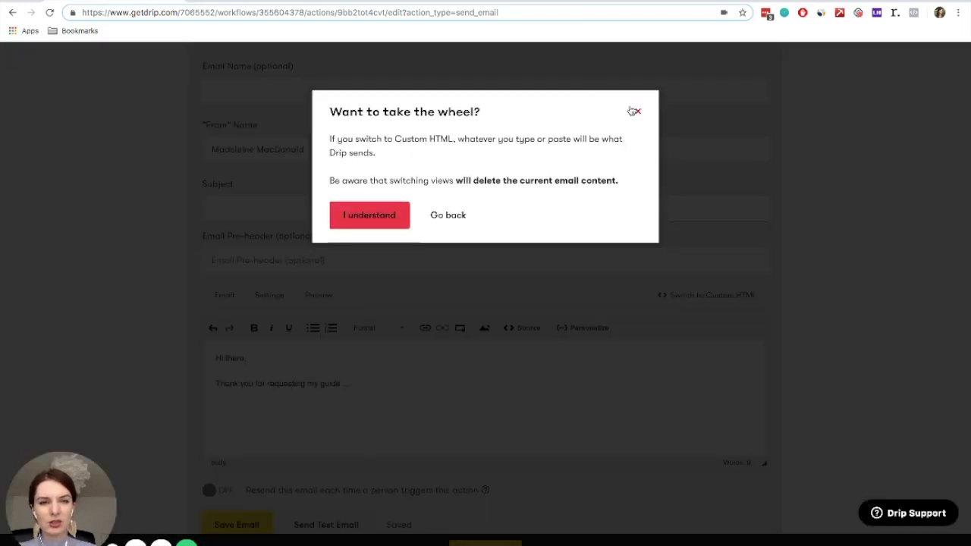
pyautogui.click(635, 112)
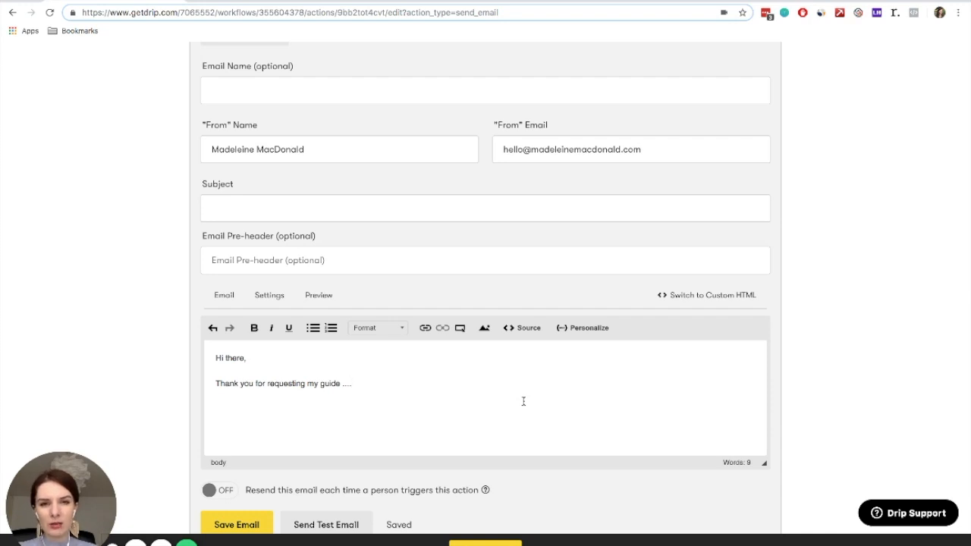
pyautogui.click(331, 204)
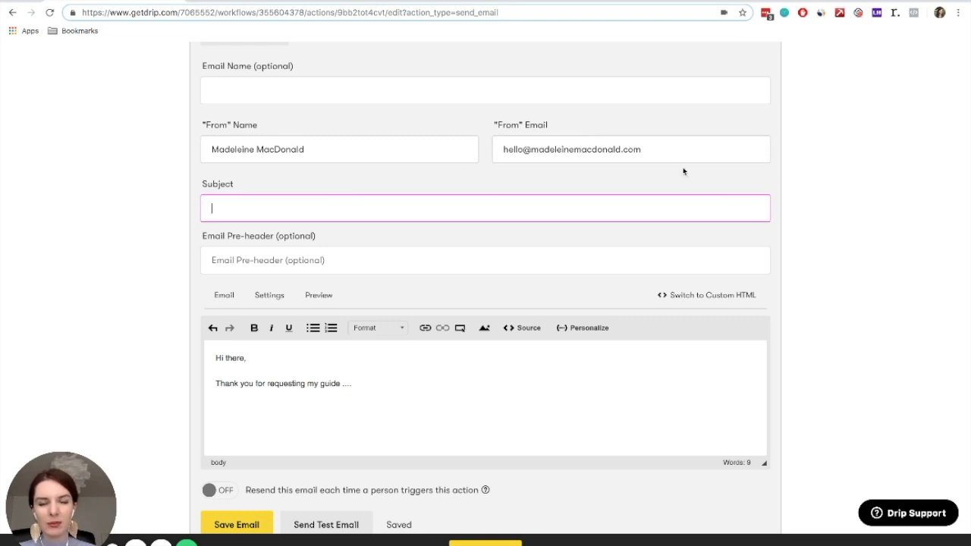
# Save the one-off email and return to the Test workflow's diagram
pyautogui.scroll(3, 682, 171)
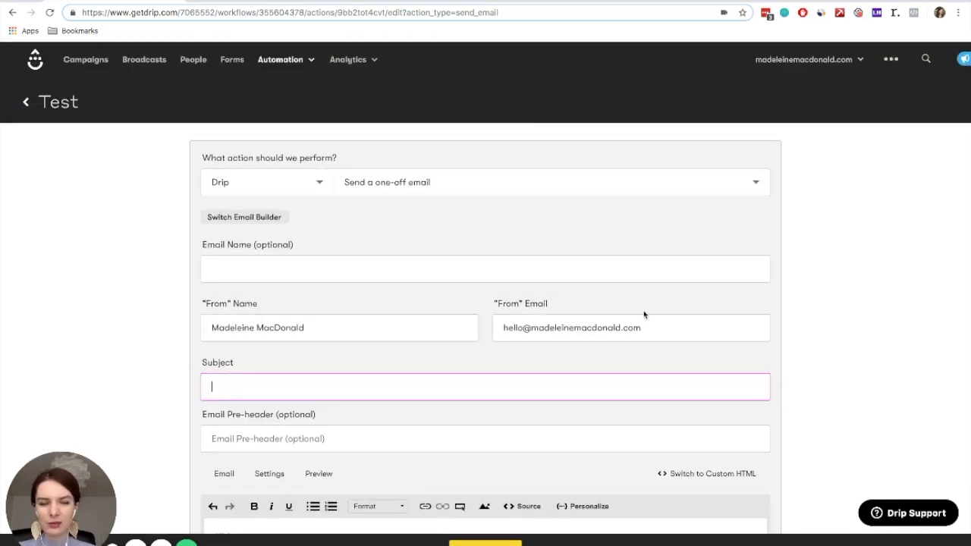
pyautogui.scroll(-3, 695, 367)
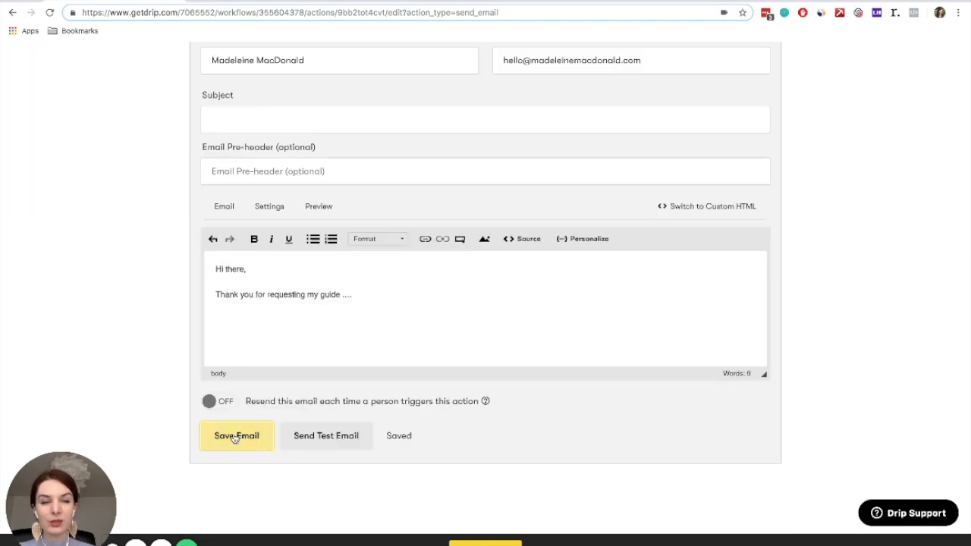
pyautogui.click(234, 437)
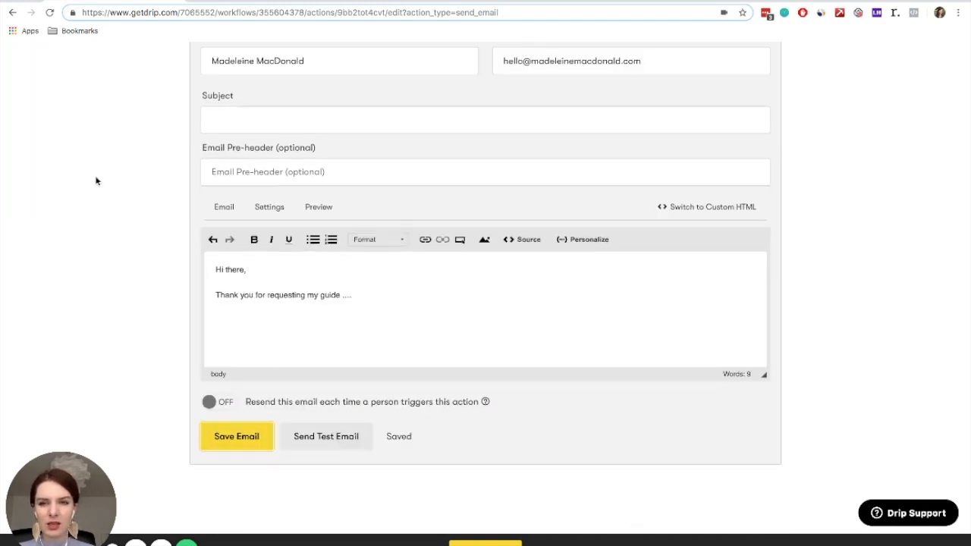
pyautogui.scroll(4, 96, 180)
pyautogui.click(28, 104)
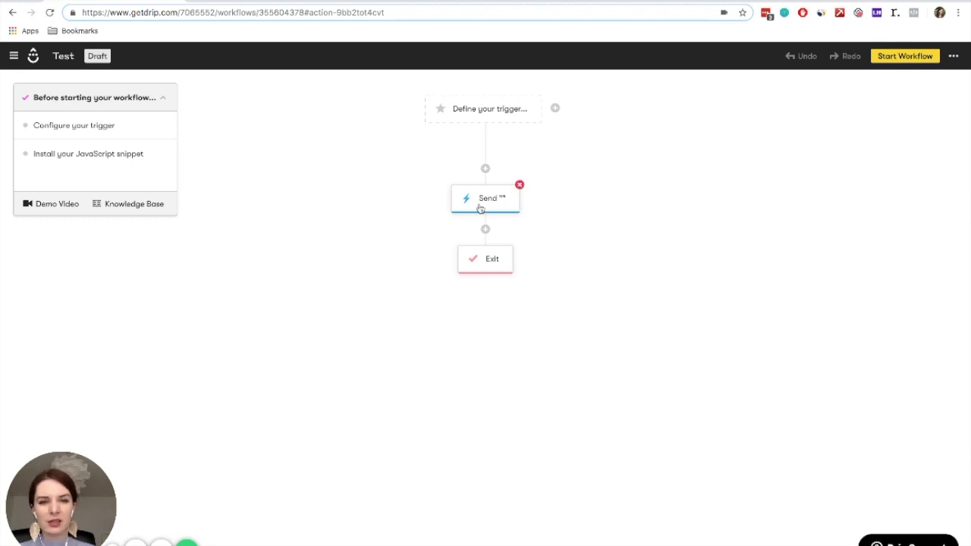
# Add a second one-off email action below the first email and give it the email name "Email 2"
pyautogui.click(486, 229)
pyautogui.click(405, 155)
pyautogui.click(501, 161)
pyautogui.write('email')
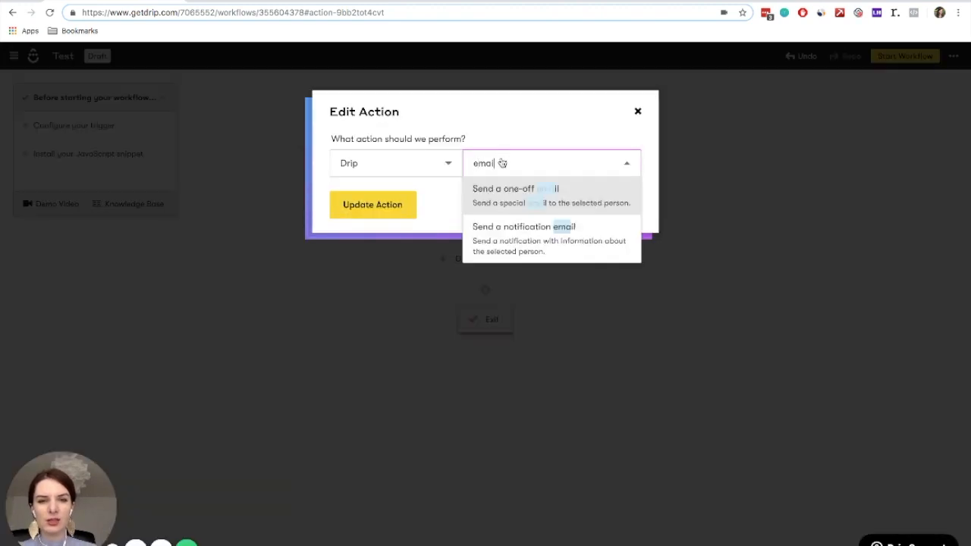
pyautogui.click(509, 186)
pyautogui.click(357, 214)
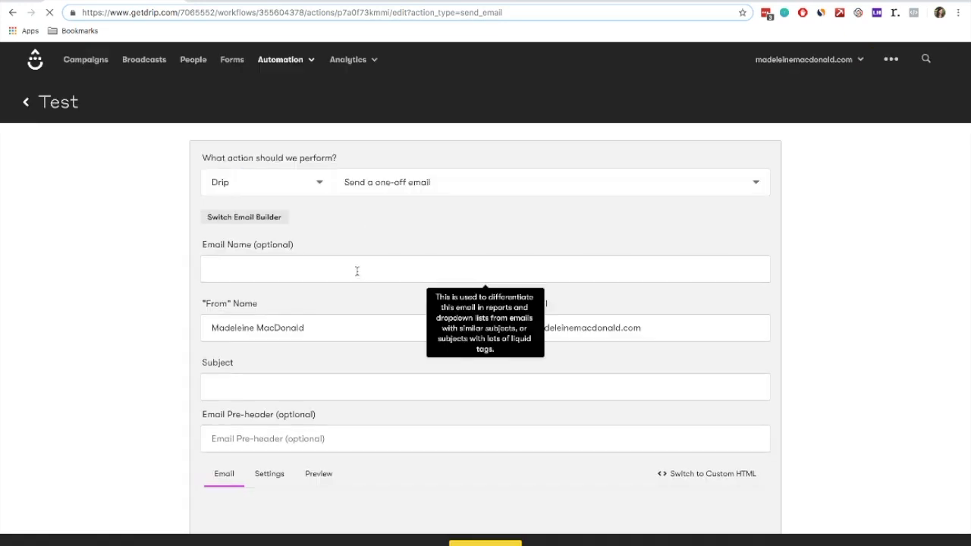
pyautogui.click(356, 271)
pyautogui.write('Email')
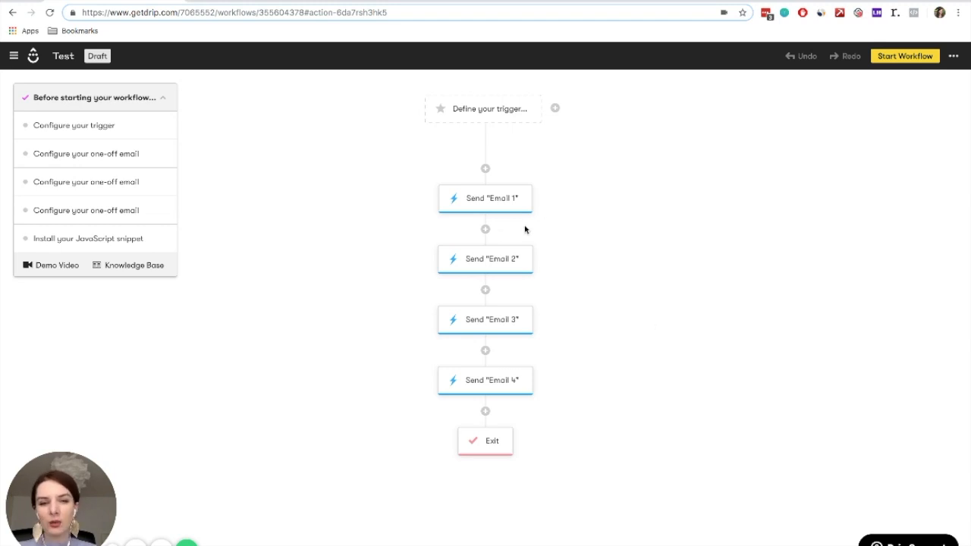
# Insert a delay between Email 1 and Email 2 and set its waiting time to 2 days
pyautogui.click(486, 229)
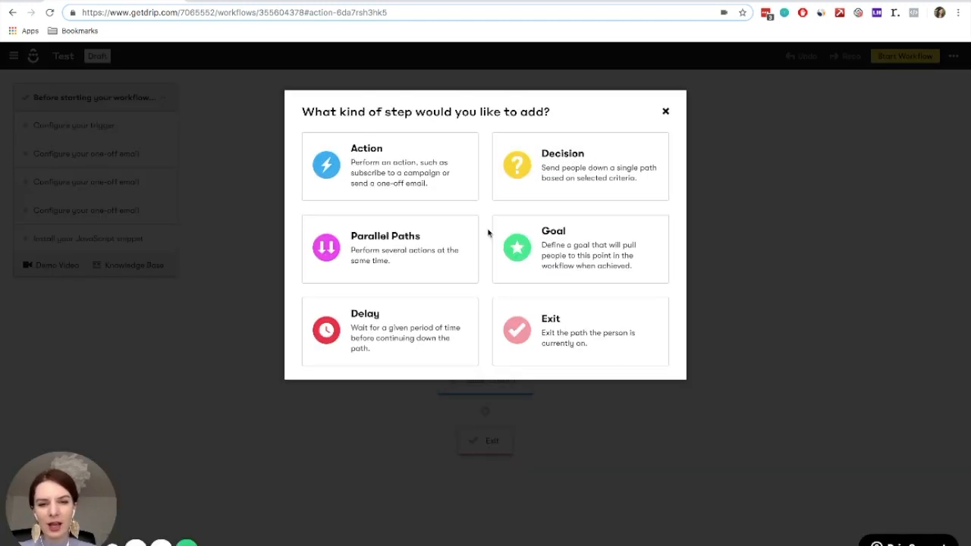
pyautogui.click(361, 338)
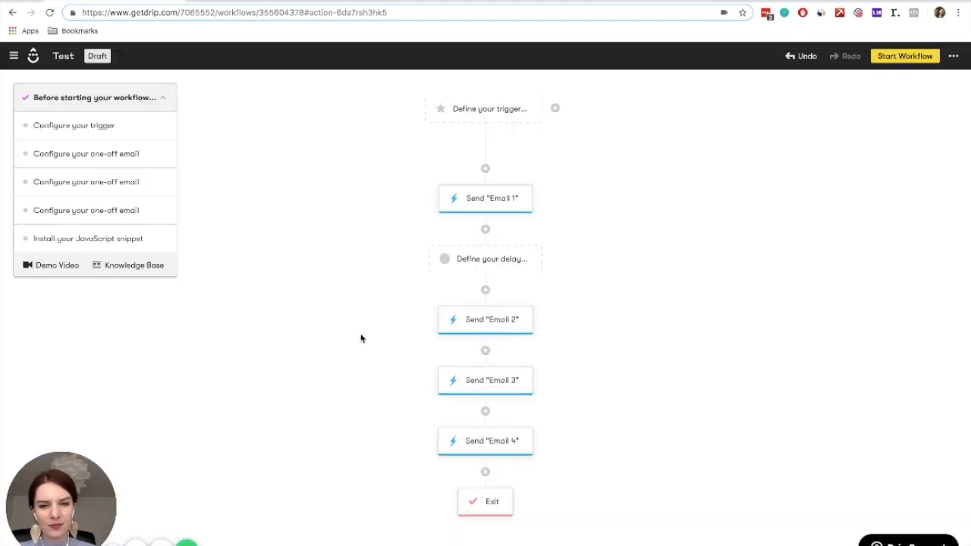
pyautogui.click(359, 163)
pyautogui.write('2')
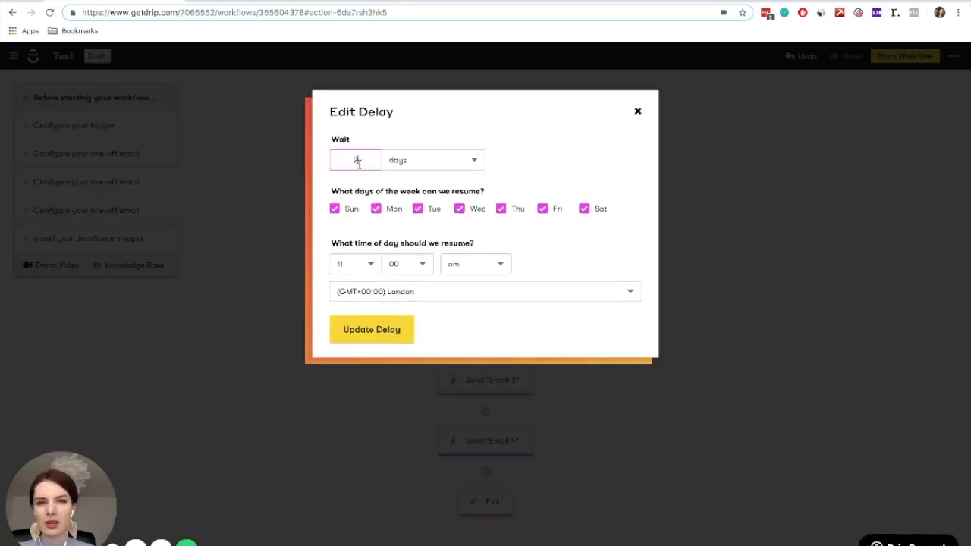
pyautogui.click(584, 209)
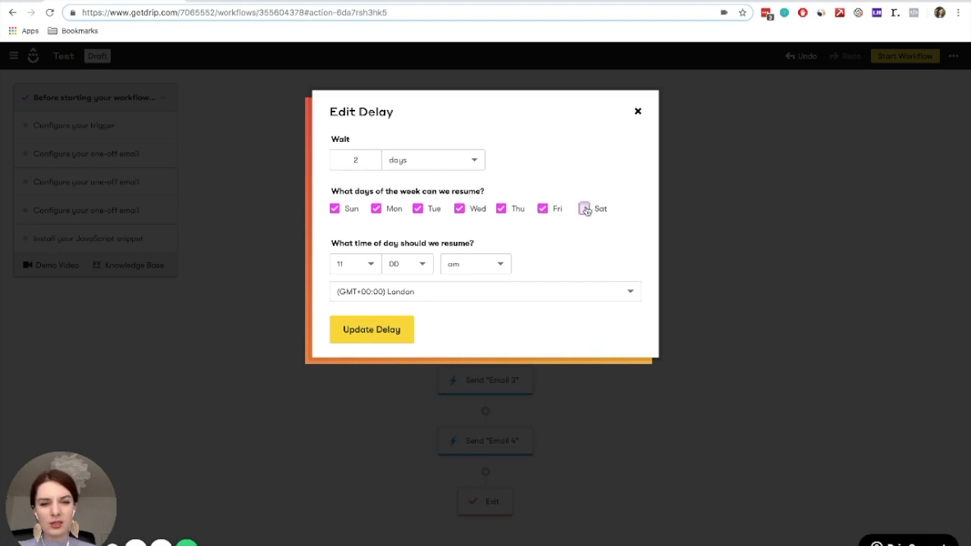
pyautogui.click(335, 209)
pyautogui.click(334, 209)
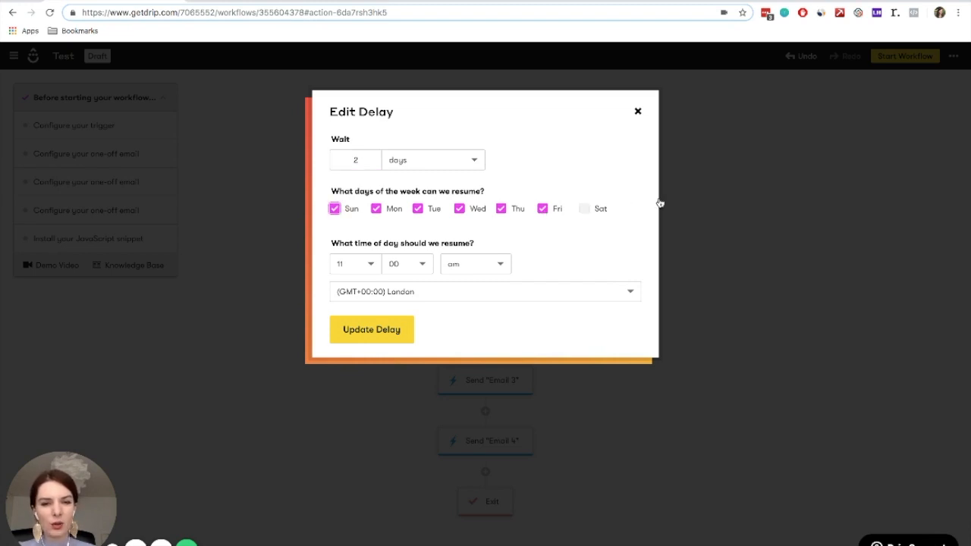
pyautogui.click(584, 209)
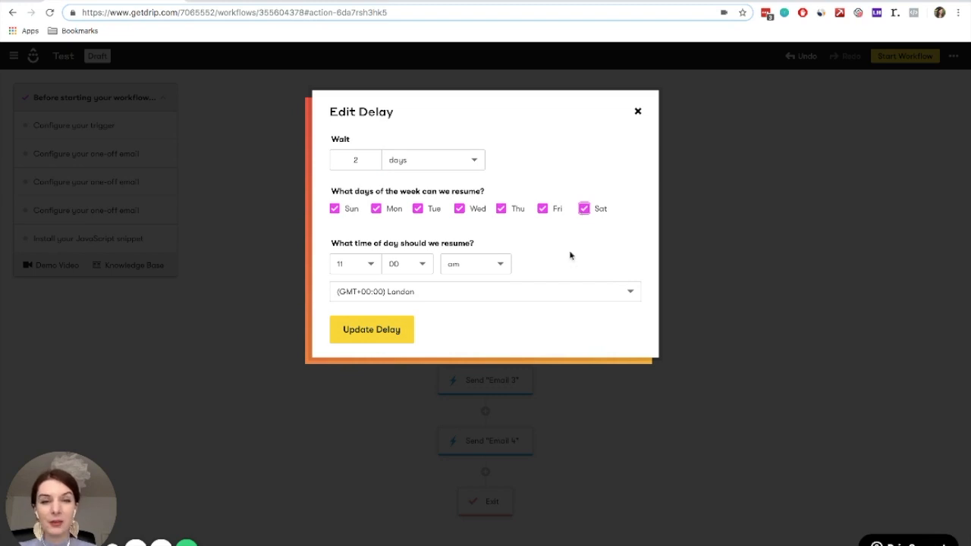
# Set the delay's resume hour to 8 for an 8:00 am restart and update the delay
pyautogui.click(351, 266)
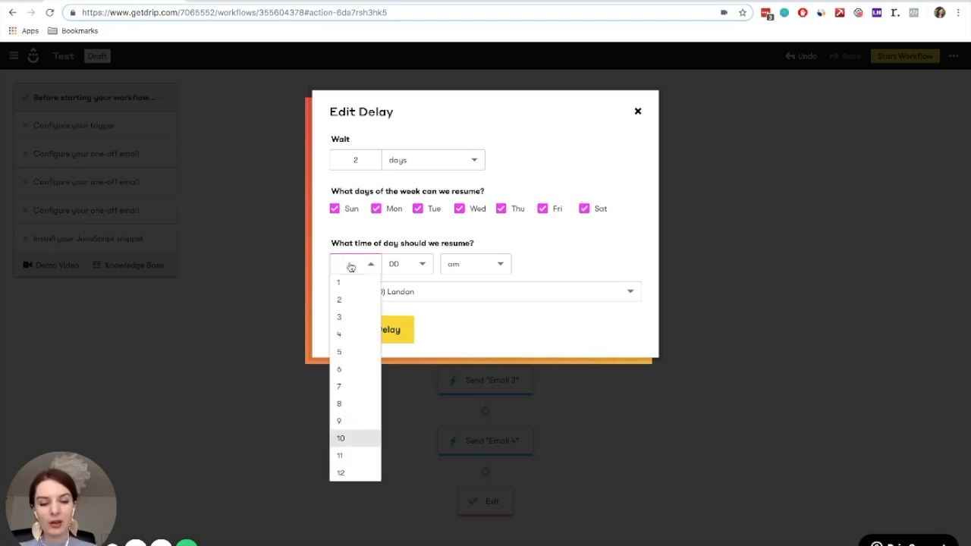
pyautogui.write('9')
pyautogui.click(579, 253)
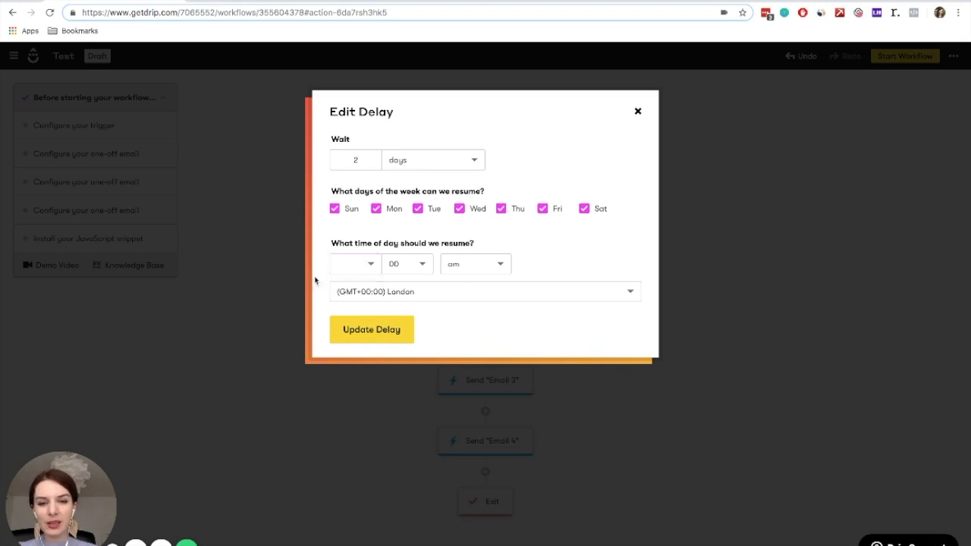
pyautogui.click(340, 263)
pyautogui.write('8')
pyautogui.click(339, 280)
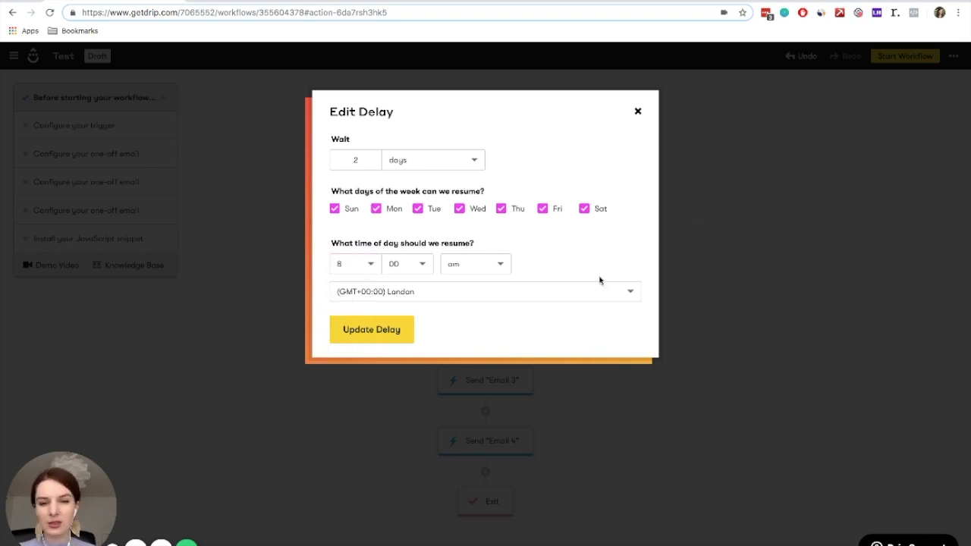
pyautogui.click(370, 331)
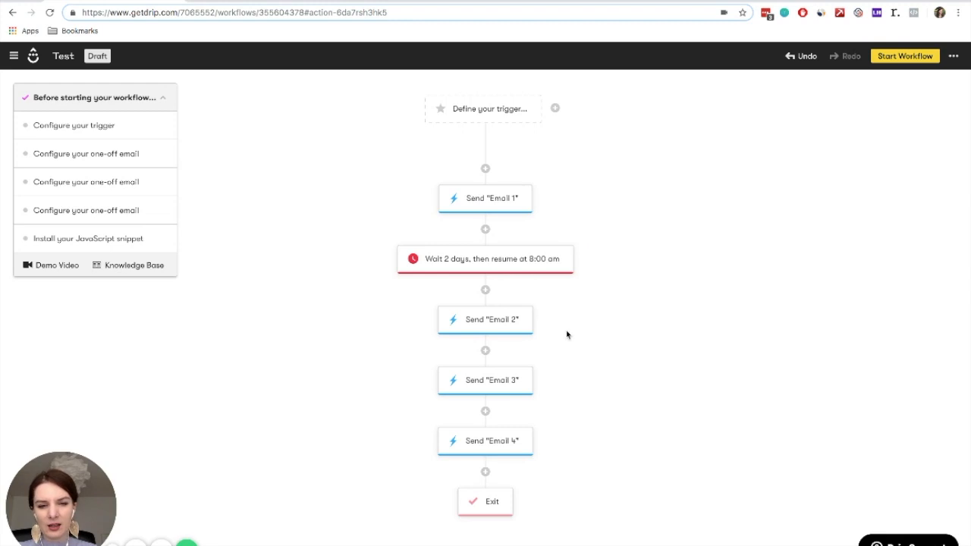
# Insert a delay of 2 days between Email 2 and Email 3, keeping the default resume time
pyautogui.click(485, 351)
pyautogui.click(382, 318)
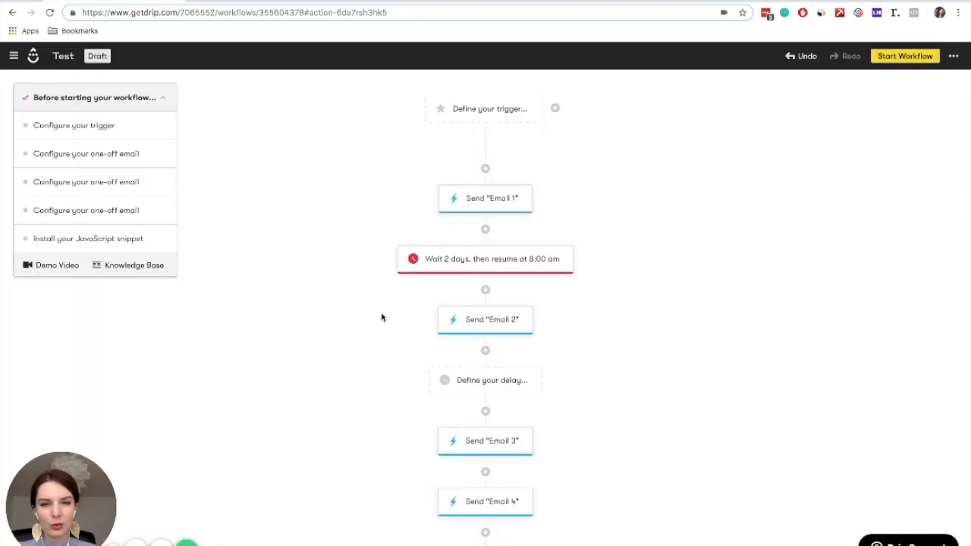
pyautogui.doubleClick(355, 159)
pyautogui.write('2')
pyautogui.click(364, 329)
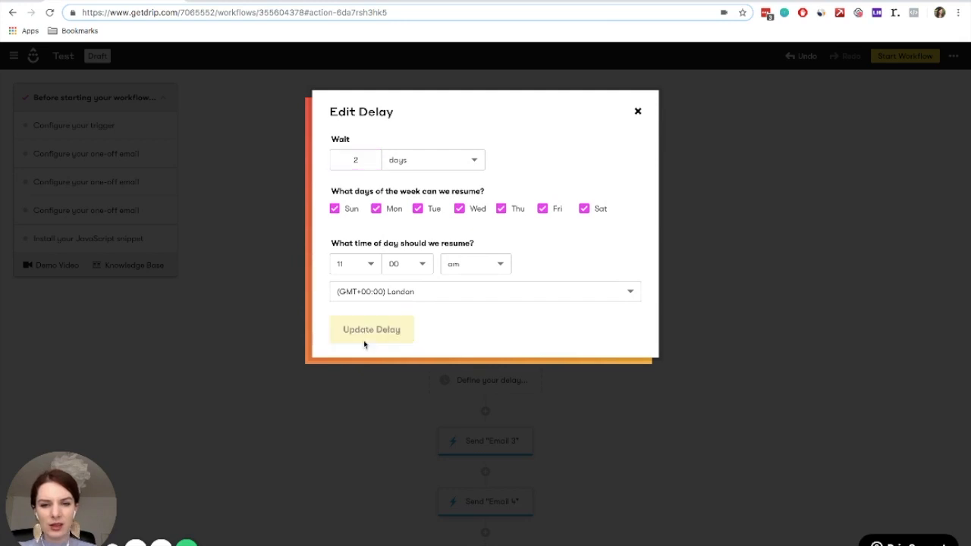
# Insert a delay of 7 days between Email 3 and Email 4, keeping the default resume time
pyautogui.scroll(-1, 655, 468)
pyautogui.click(484, 408)
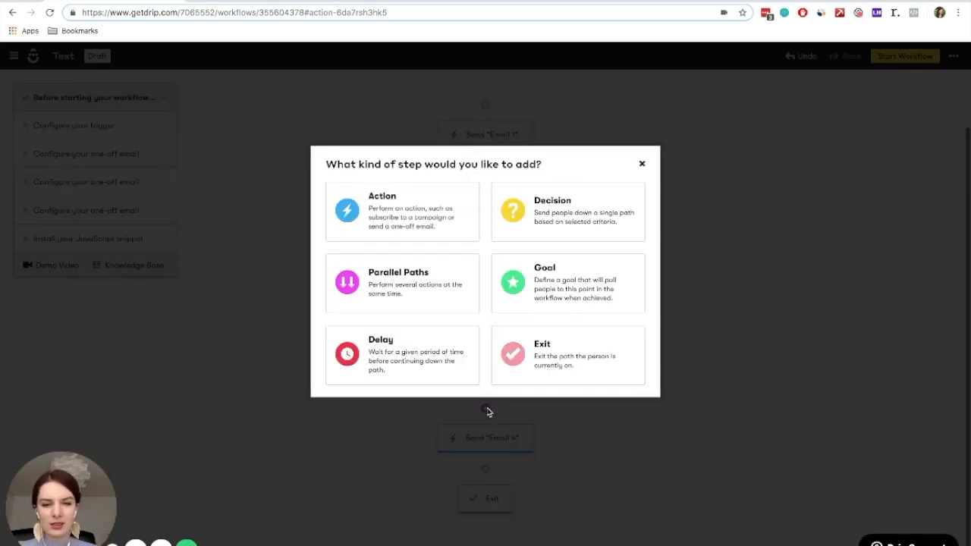
pyautogui.click(384, 335)
pyautogui.click(340, 160)
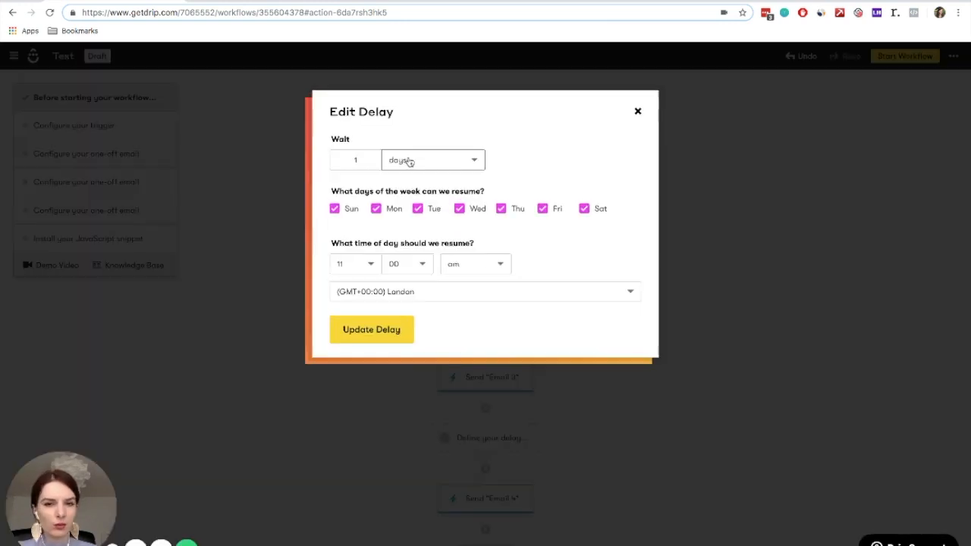
pyautogui.press('BackSpace')
pyautogui.write('7')
pyautogui.click(351, 334)
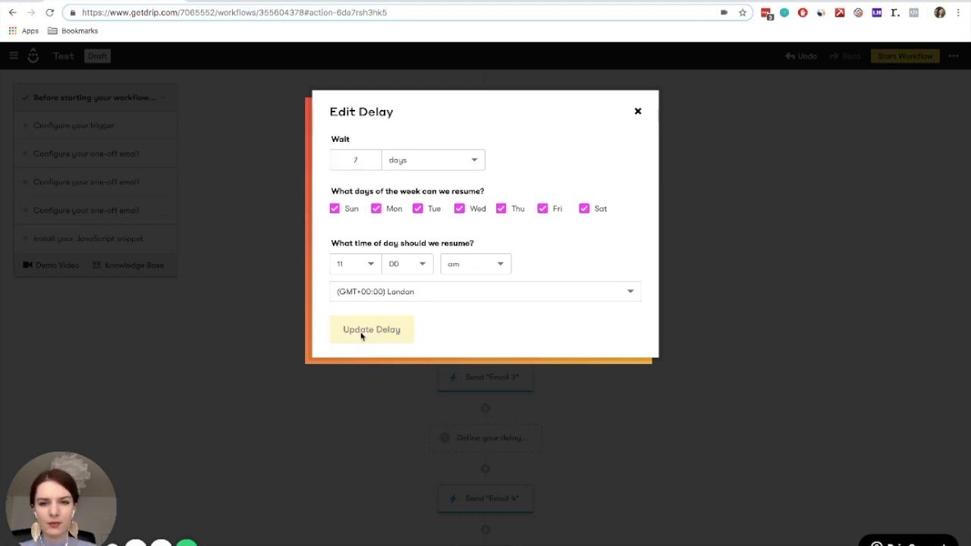
# Insert a decision before Email 2 that checks Email activity for having opened or clicked any of the last 1 emails
pyautogui.scroll(-1, 720, 401)
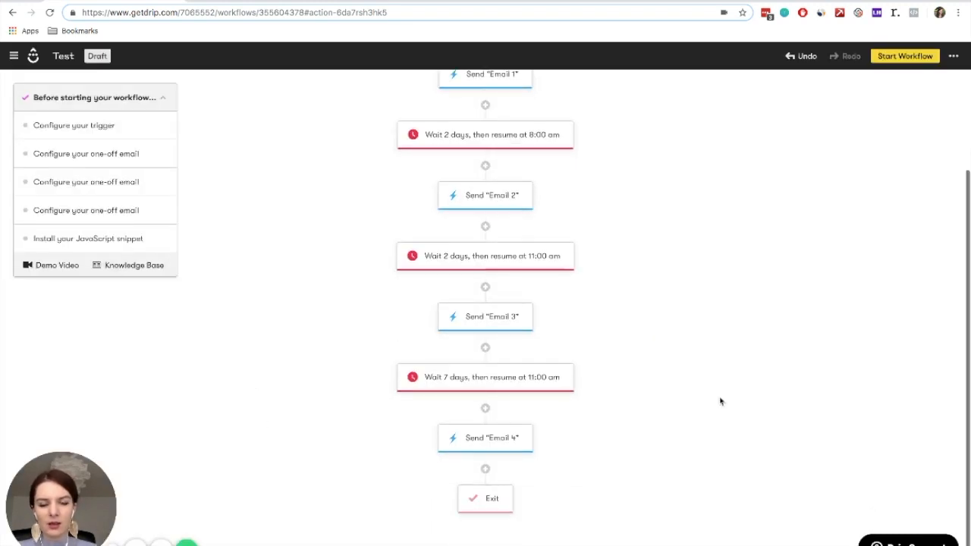
pyautogui.scroll(1, 697, 258)
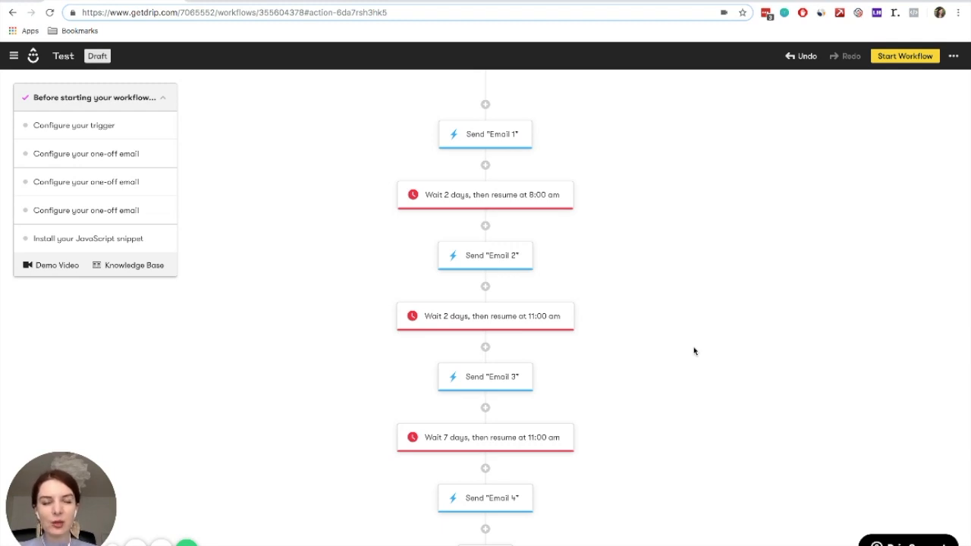
pyautogui.scroll(1, 658, 303)
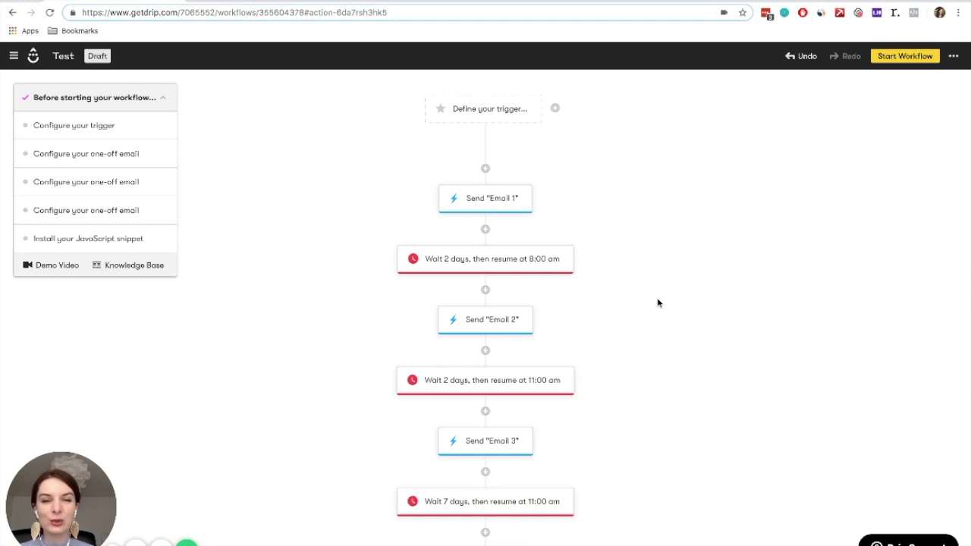
pyautogui.click(485, 290)
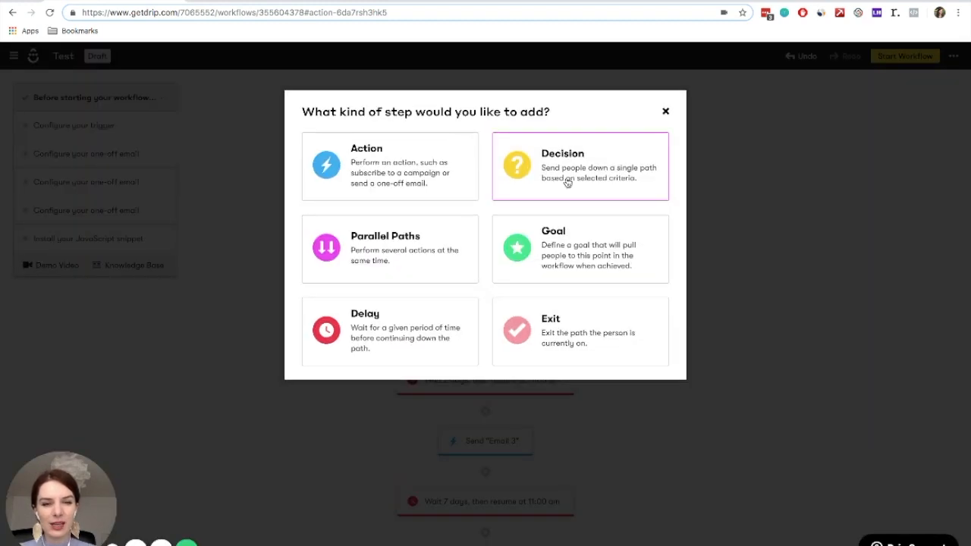
pyautogui.click(572, 178)
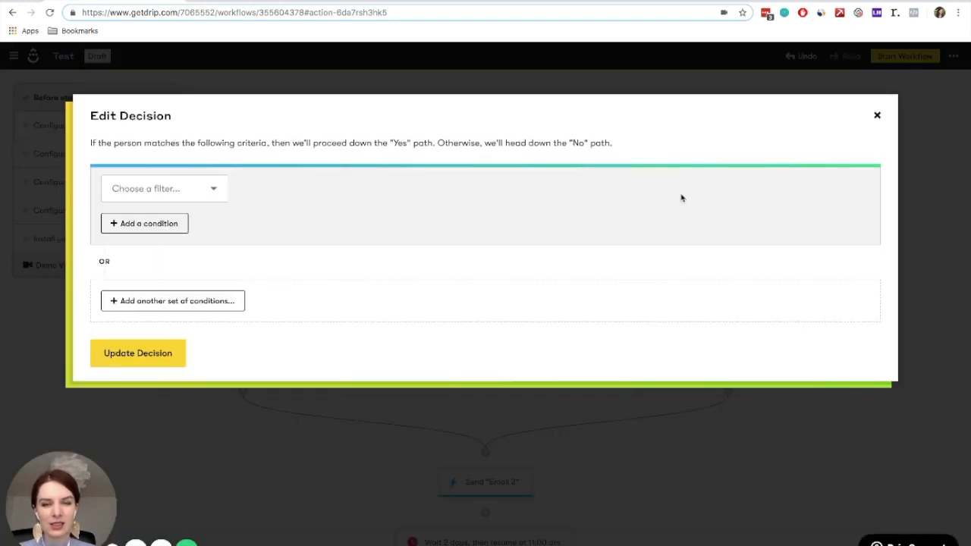
pyautogui.click(149, 196)
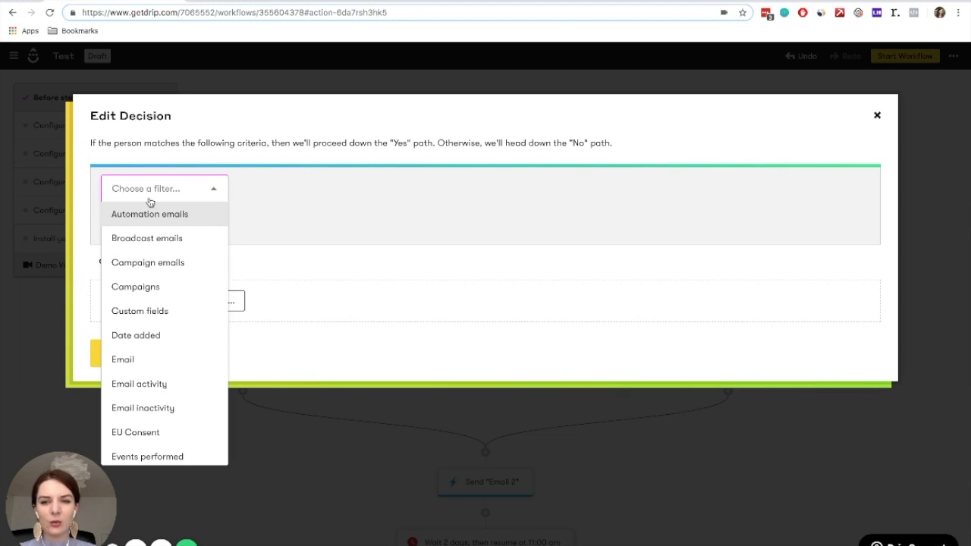
pyautogui.click(149, 387)
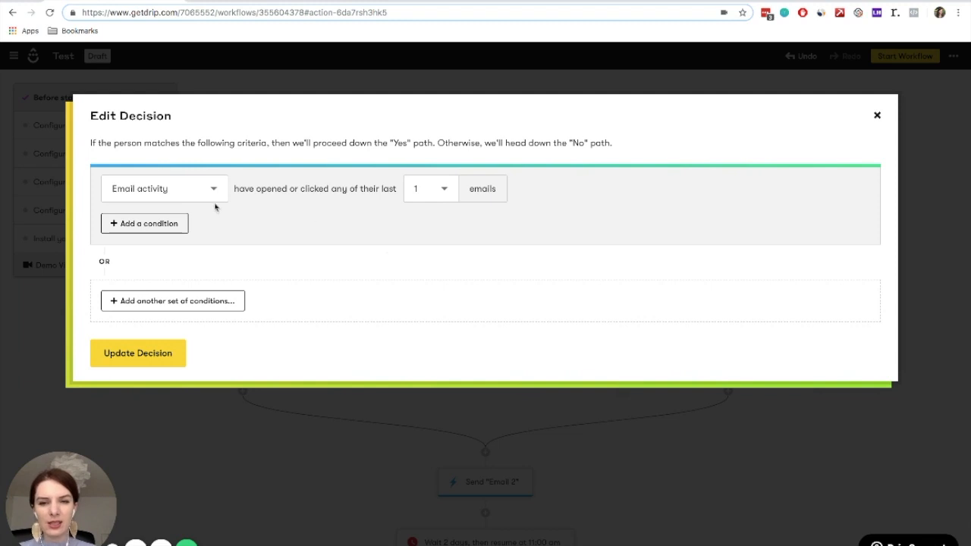
pyautogui.click(144, 353)
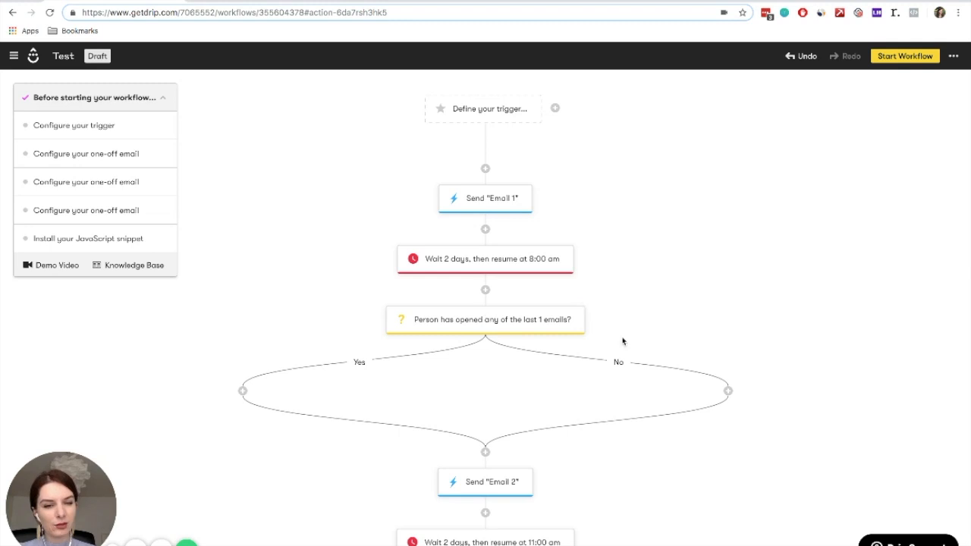
# Add an action that sends a one-off email on the decision's No path and open it for editing
pyautogui.click(729, 391)
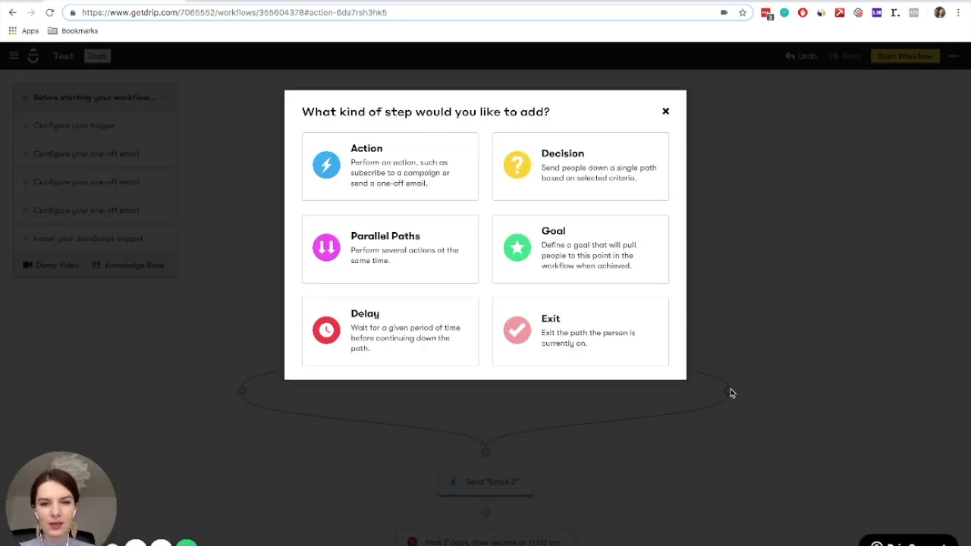
pyautogui.click(392, 156)
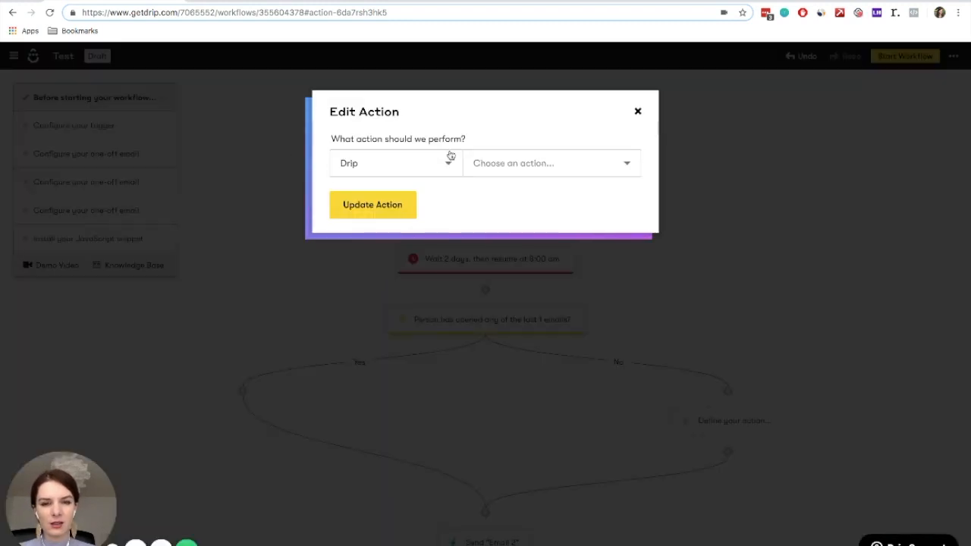
pyautogui.click(503, 163)
pyautogui.write('email')
pyautogui.click(489, 190)
pyautogui.click(386, 210)
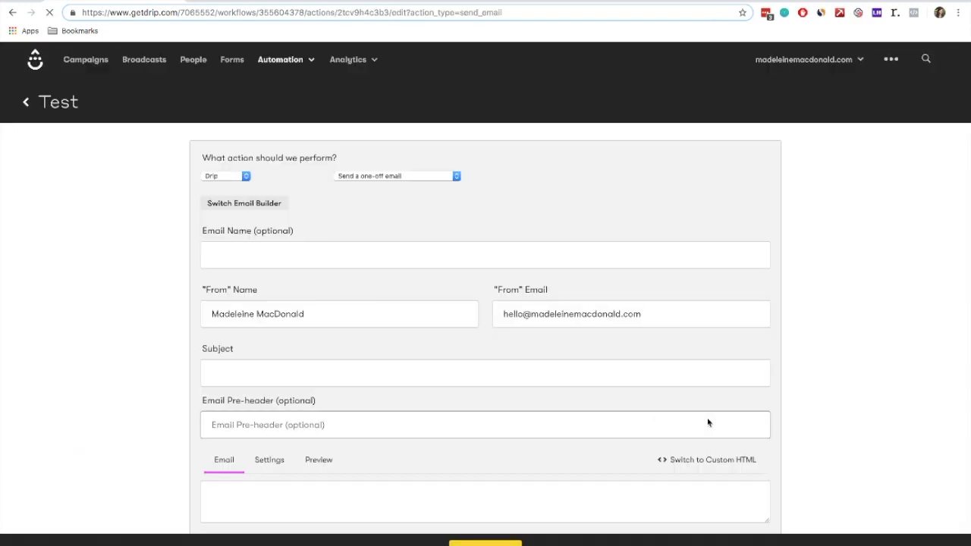
# Name the new one-off email "RESEND Email 1", save it and return to the workflow
pyautogui.click(461, 270)
pyautogui.write('RE')
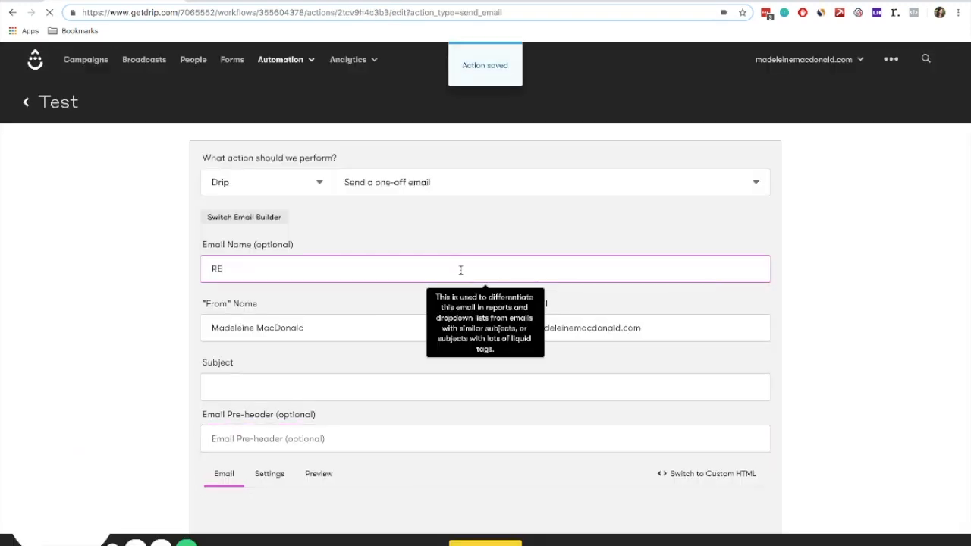
pyautogui.write('SEND Email 1')
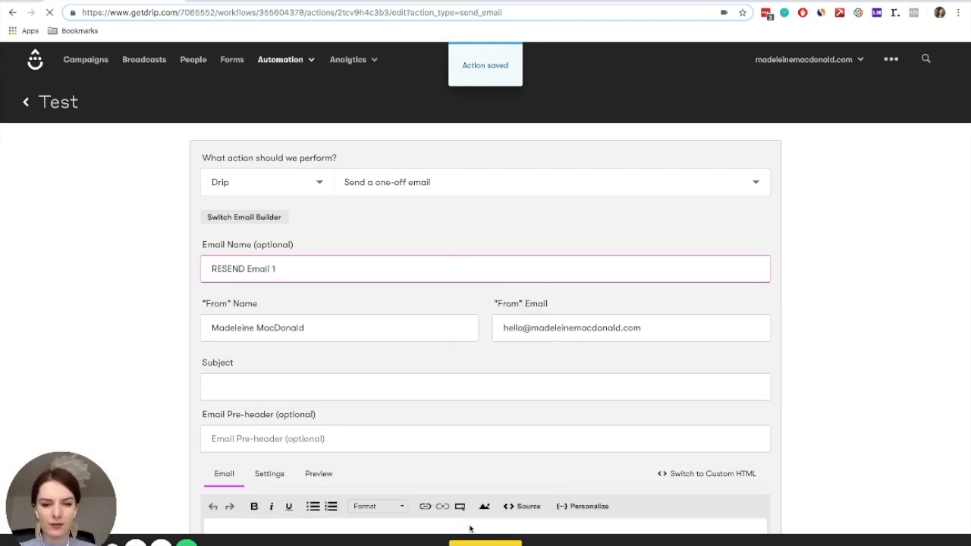
pyautogui.click(479, 543)
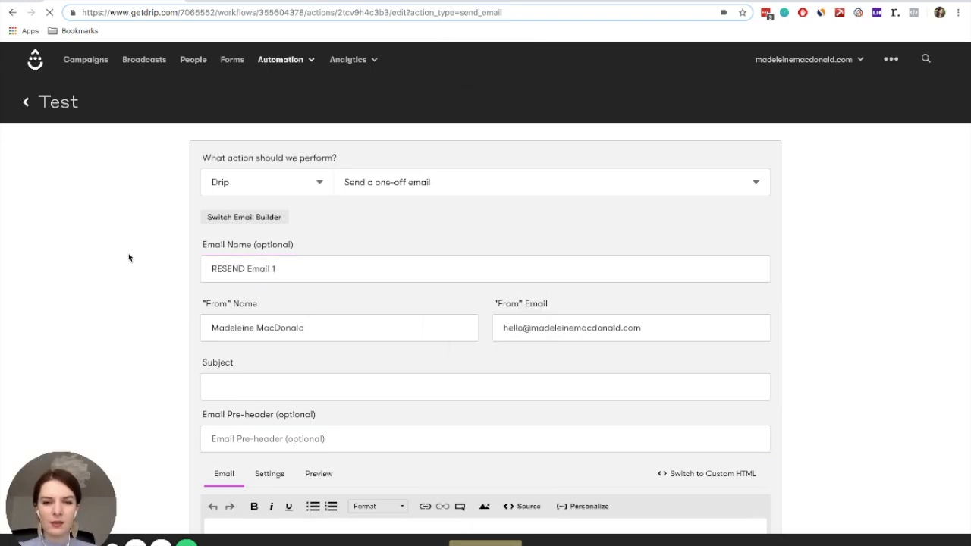
pyautogui.click(27, 103)
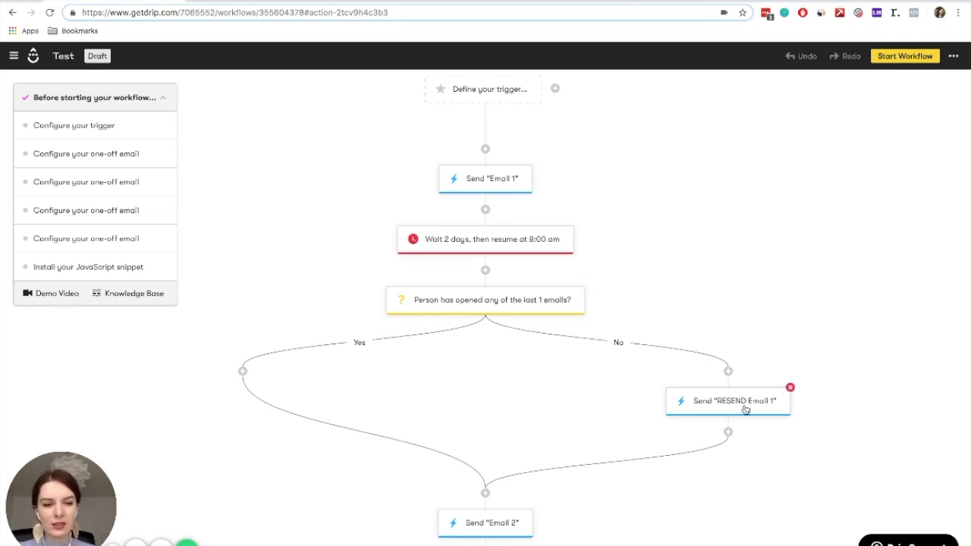
# Insert a delay of 2 days after RESEND Email 1 on the No path, keeping the default resume time
pyautogui.scroll(-1, 745, 410)
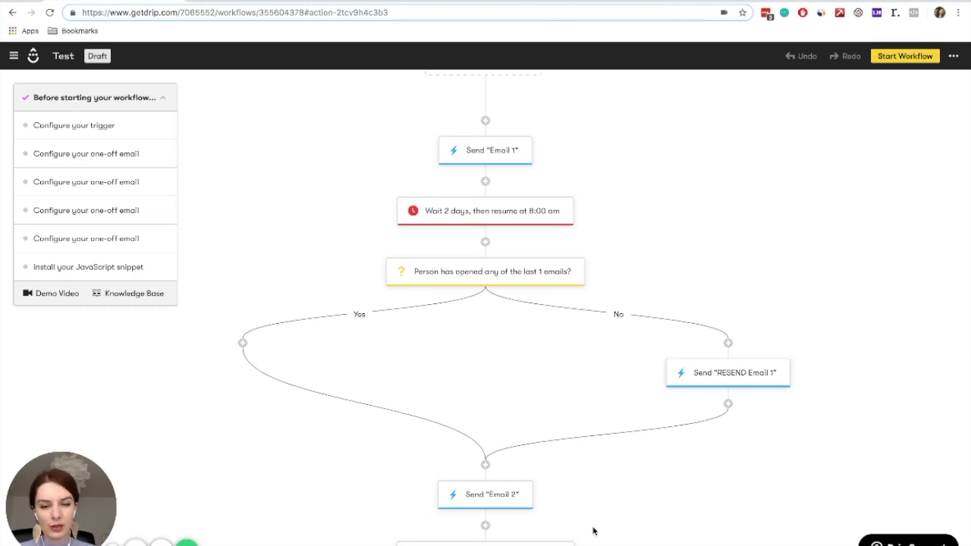
pyautogui.scroll(-2, 592, 529)
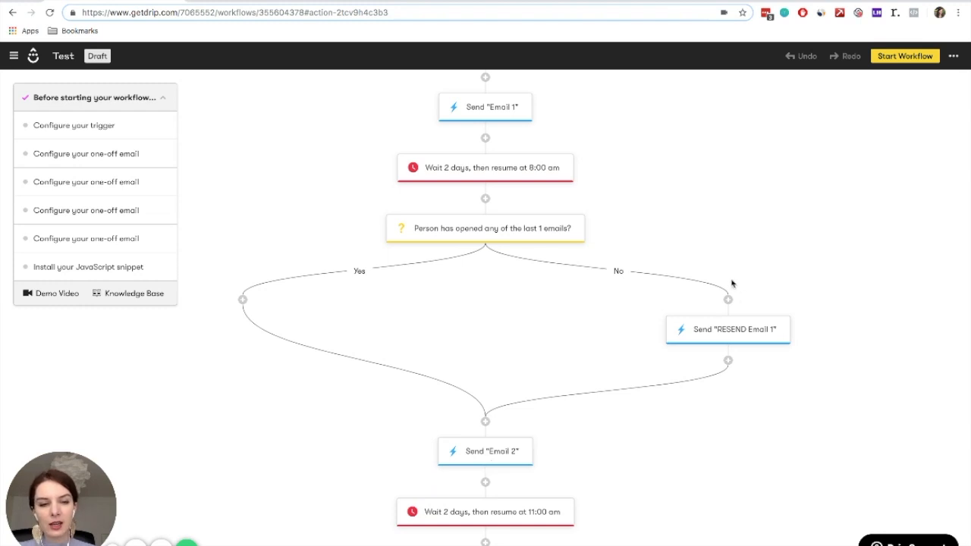
pyautogui.click(728, 361)
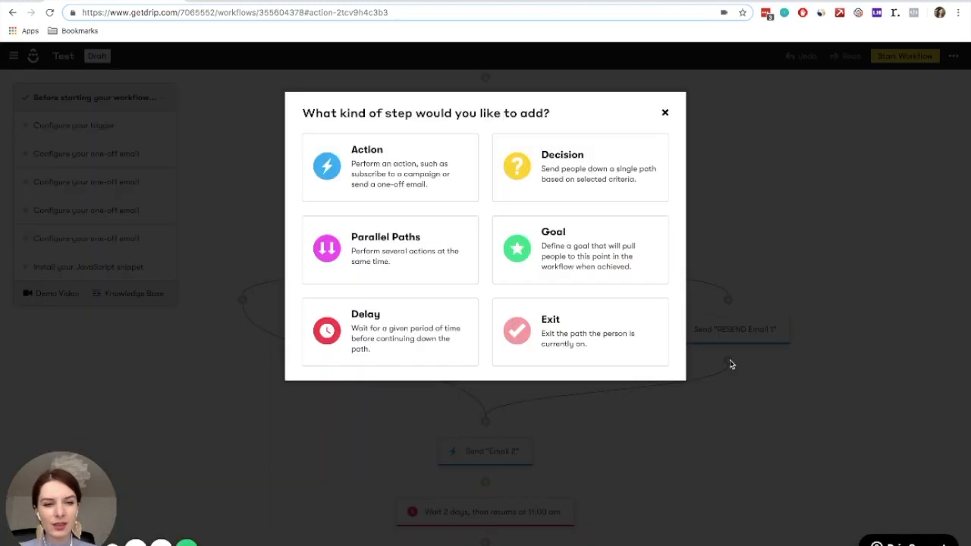
pyautogui.click(386, 346)
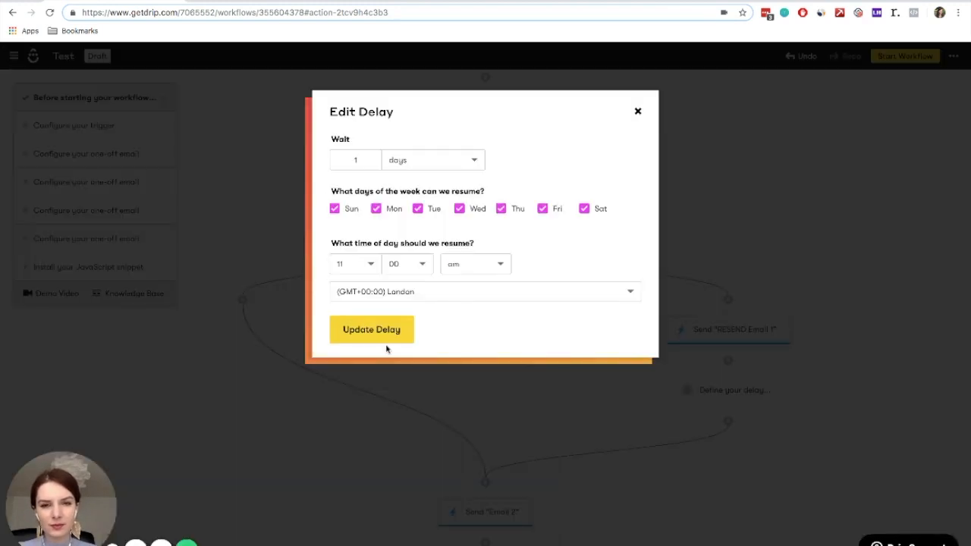
pyautogui.click(365, 161)
pyautogui.press('BackSpace')
pyautogui.write('2')
pyautogui.click(373, 330)
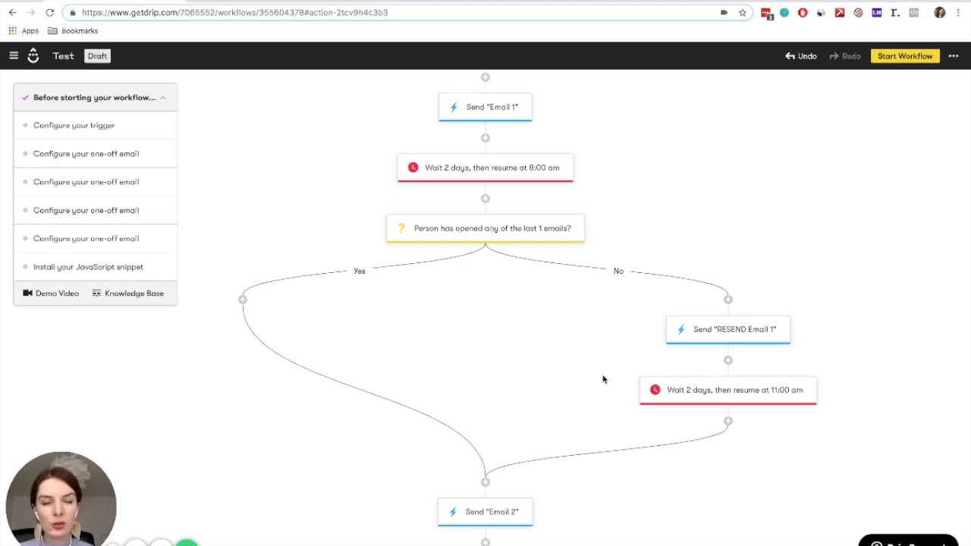
pyautogui.scroll(1, 603, 380)
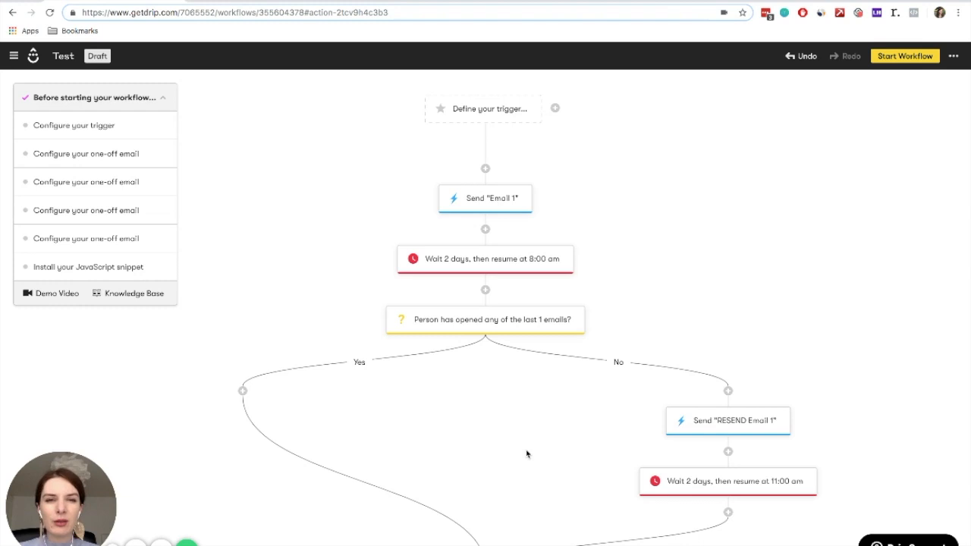
pyautogui.click(494, 121)
pyautogui.click(493, 161)
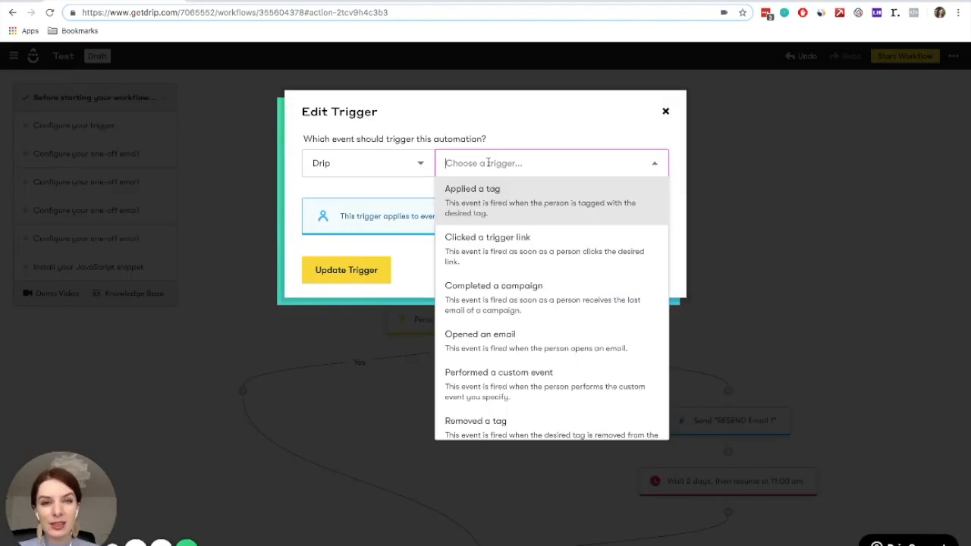
pyautogui.click(486, 205)
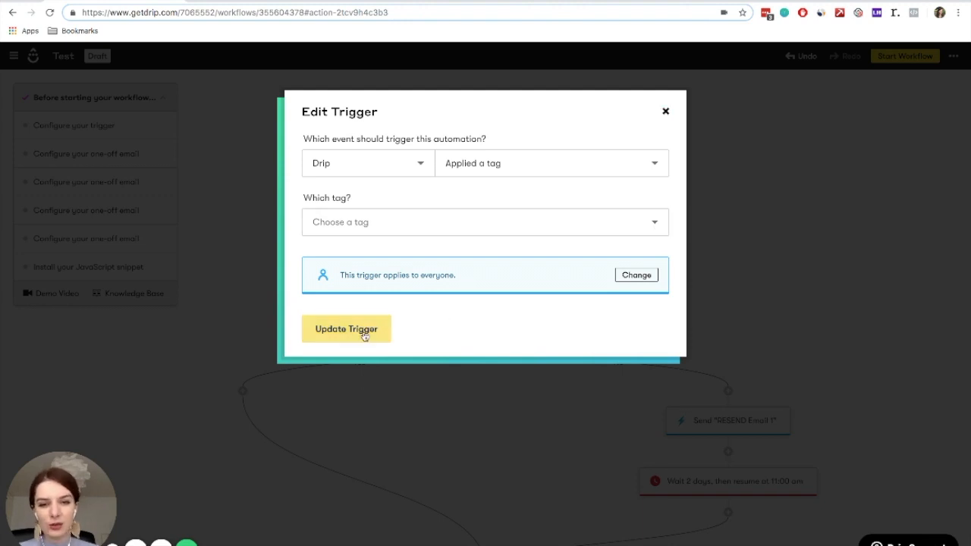
pyautogui.click(666, 112)
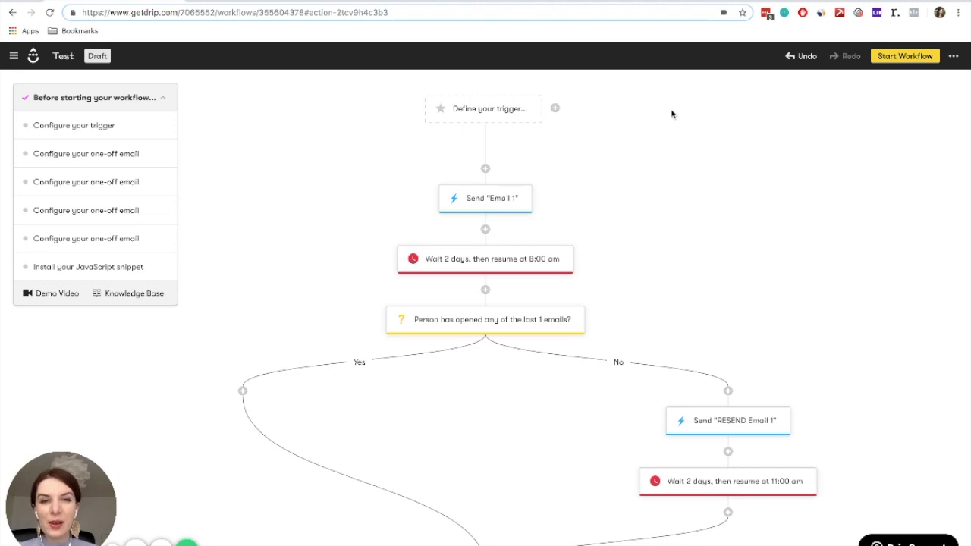